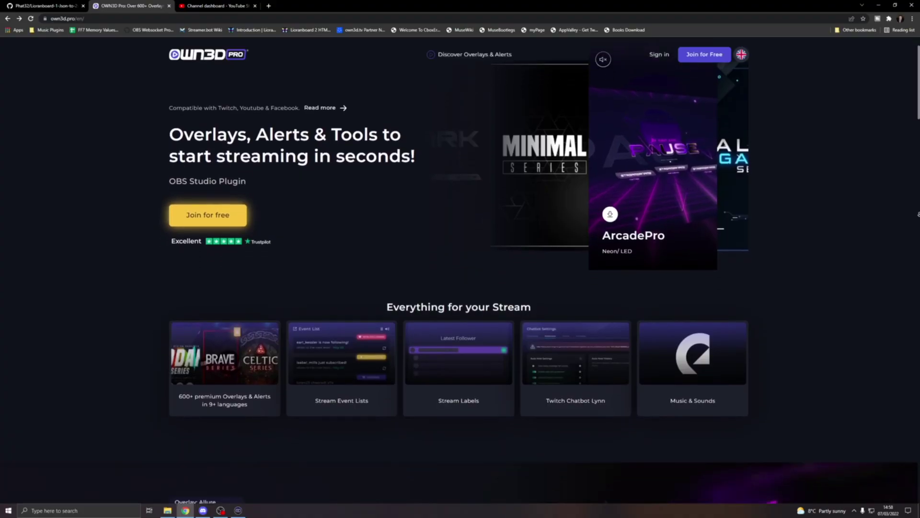
scroll(460, 273, "down", 5)
scroll(918, 214, "down", 7)
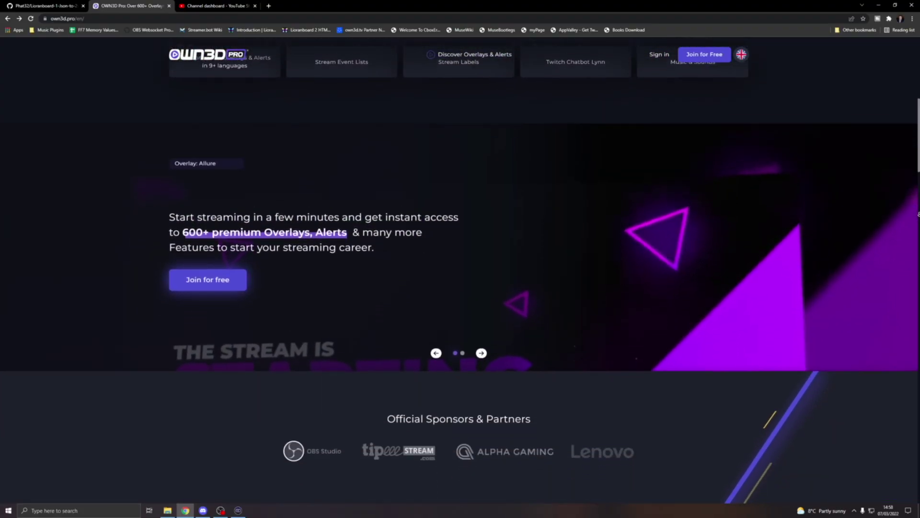
scroll(919, 214, "down", 7)
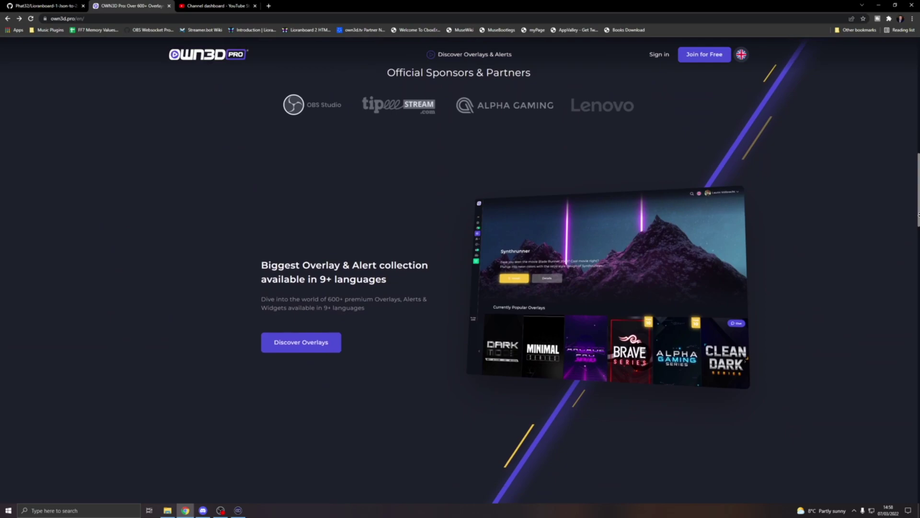
scroll(918, 214, "down", 6)
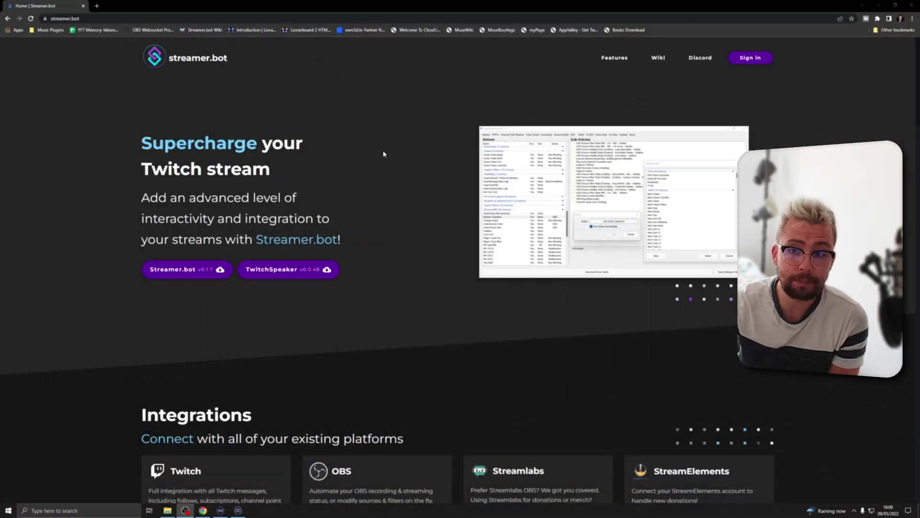
Download the v0.3.0 Stream Deck plugin from its GitHub releases, reached through the plugins section of the streamer.bot site.
scroll(477, 161, "down", 3)
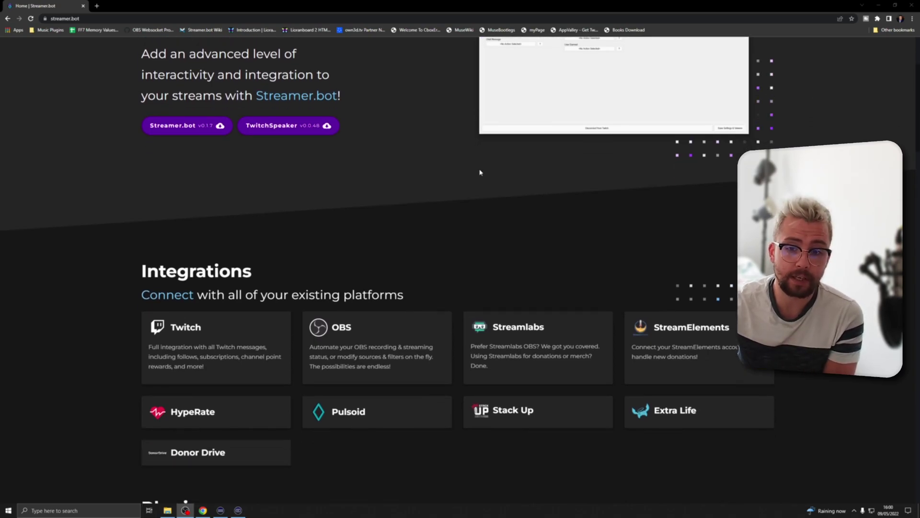
scroll(478, 172, "down", 7)
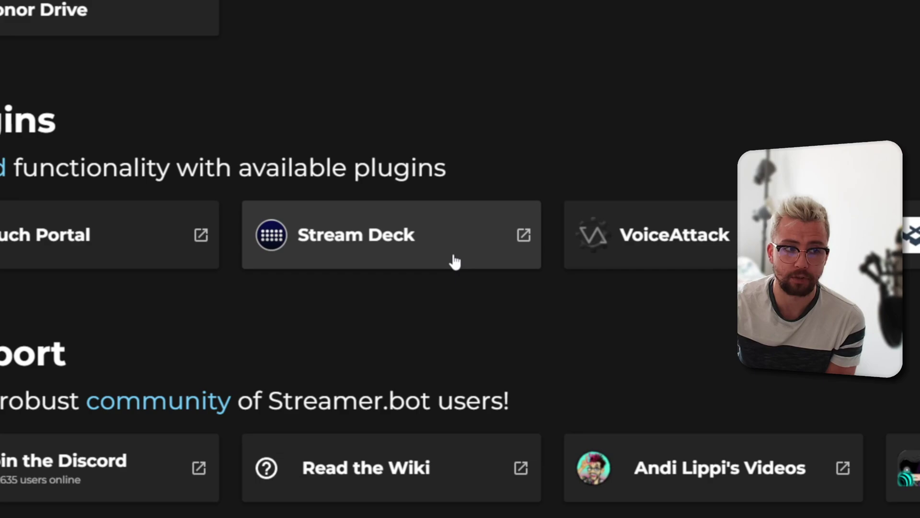
left_click(444, 255)
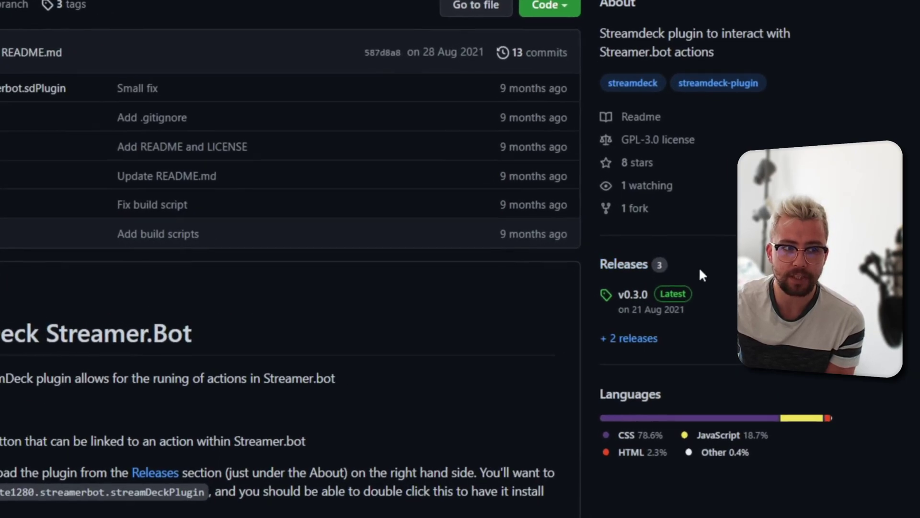
left_click(626, 277)
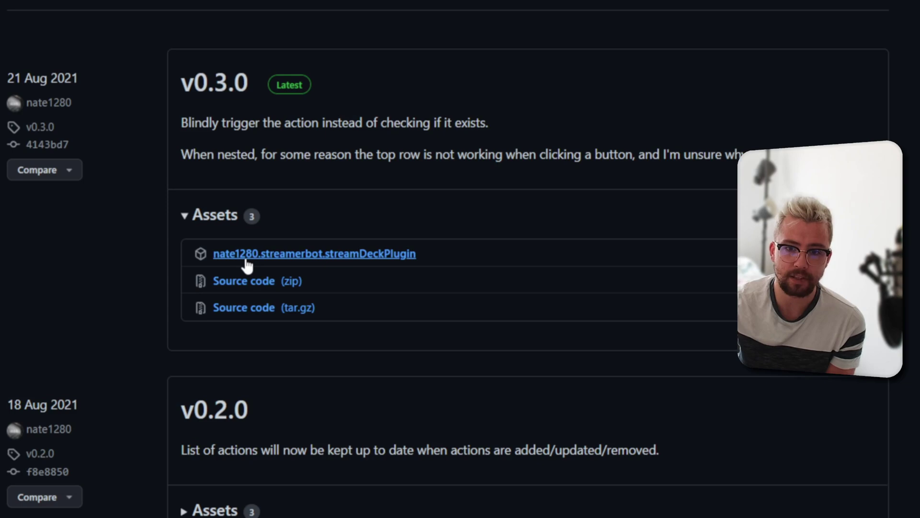
left_click(378, 258)
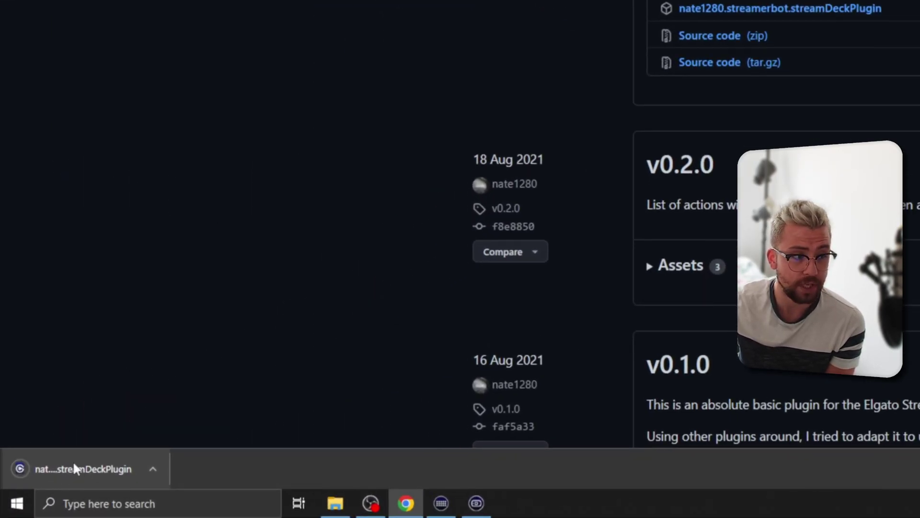
Try to install the downloaded Streamer.bot plugin in Stream Deck.
left_click(91, 471)
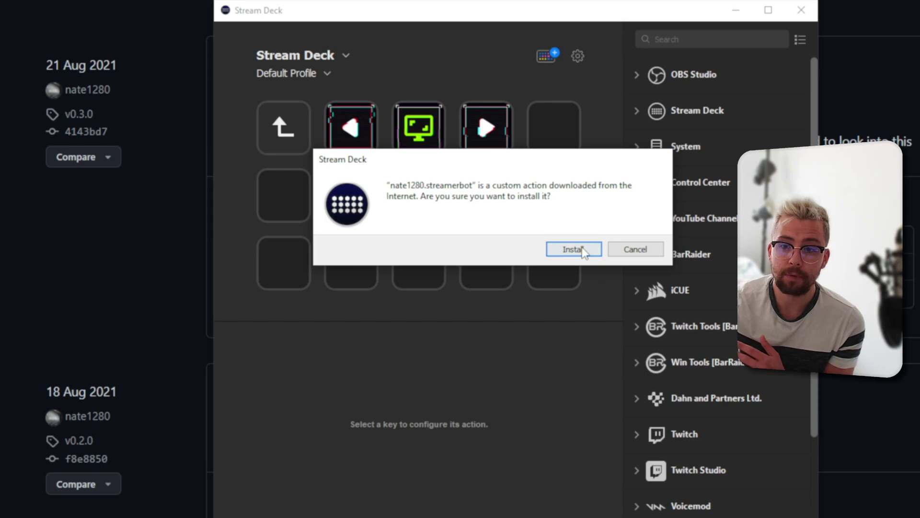
left_click(581, 250)
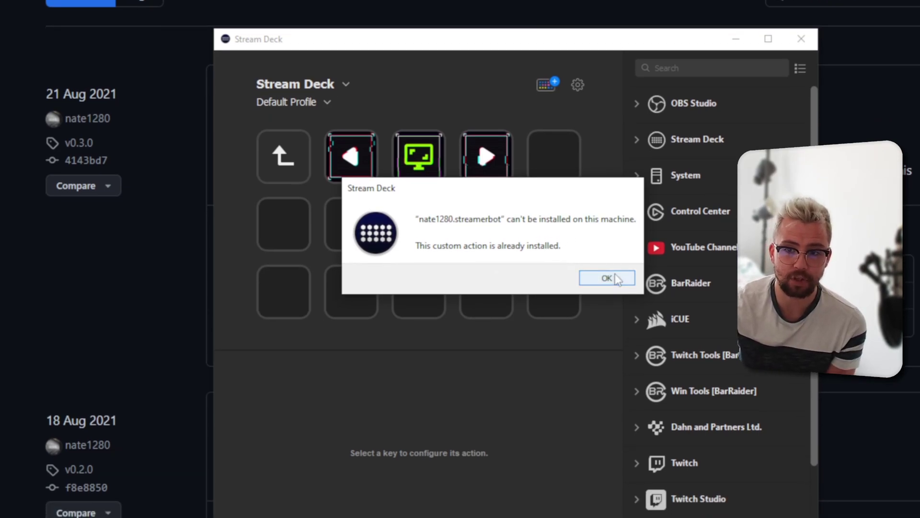
left_click(614, 278)
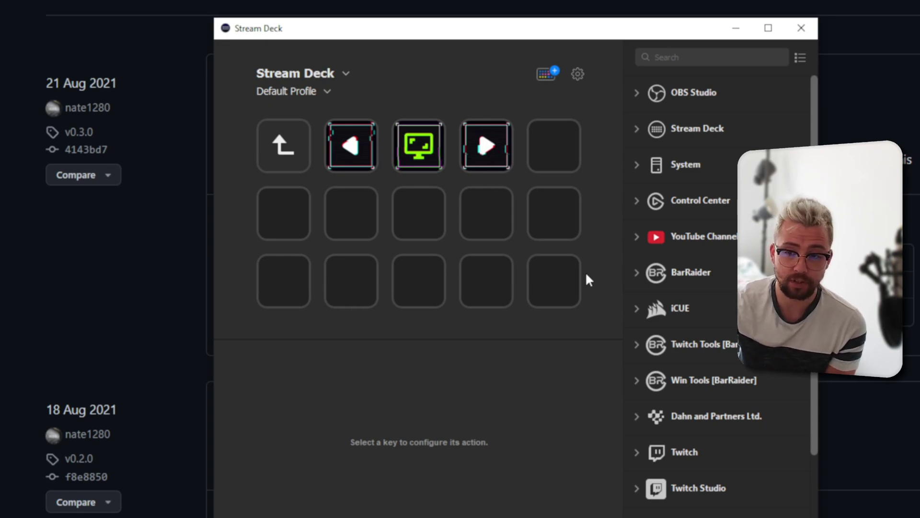
Enable the Streamer.bot category in Stream Deck's actions list and finish editing the list.
scroll(683, 256, "down", 3)
scroll(683, 257, "up", 3)
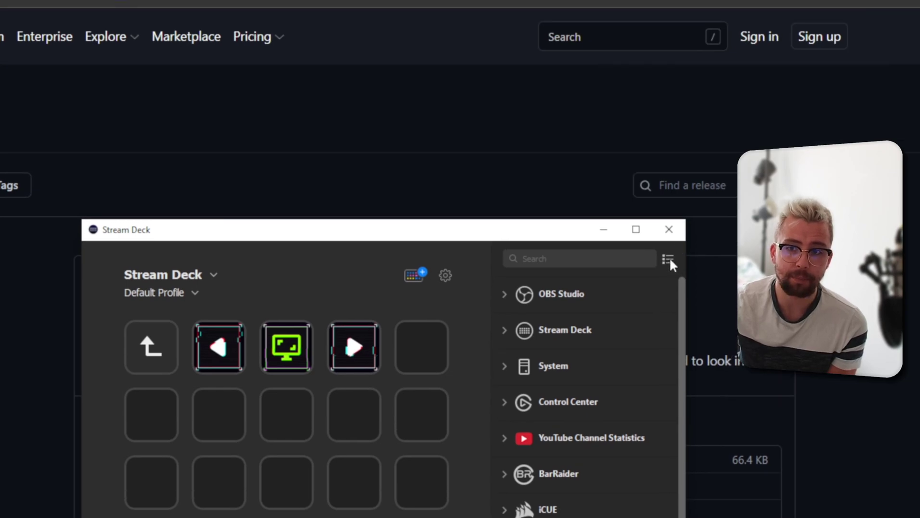
left_click(668, 259)
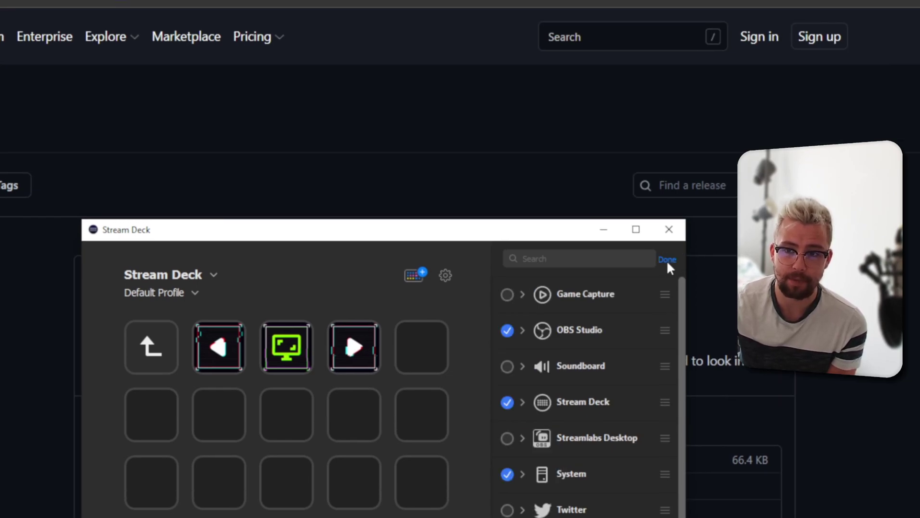
scroll(604, 446, "down", 6)
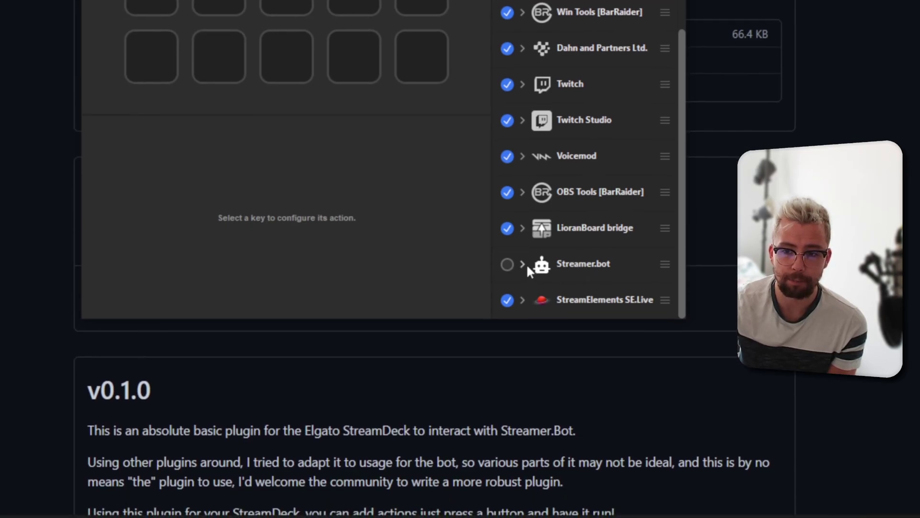
left_click(506, 264)
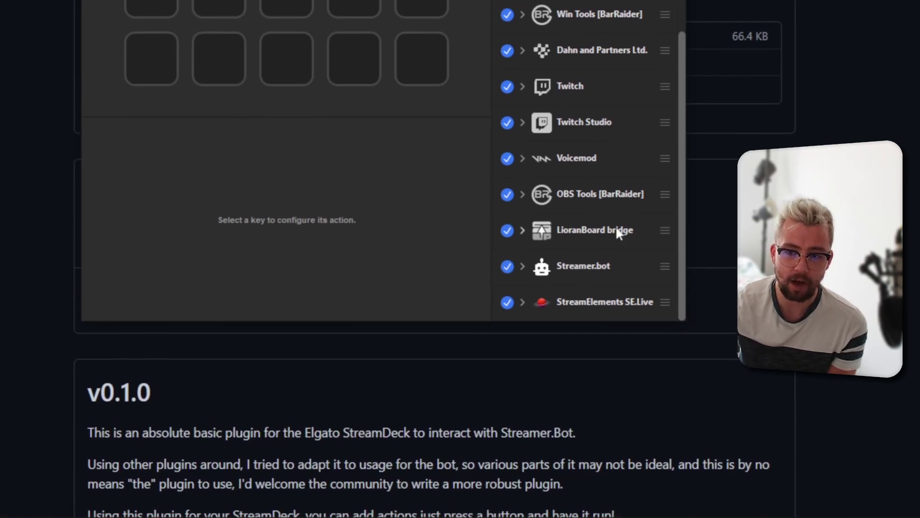
scroll(616, 230, "up", 5)
left_click(660, 241)
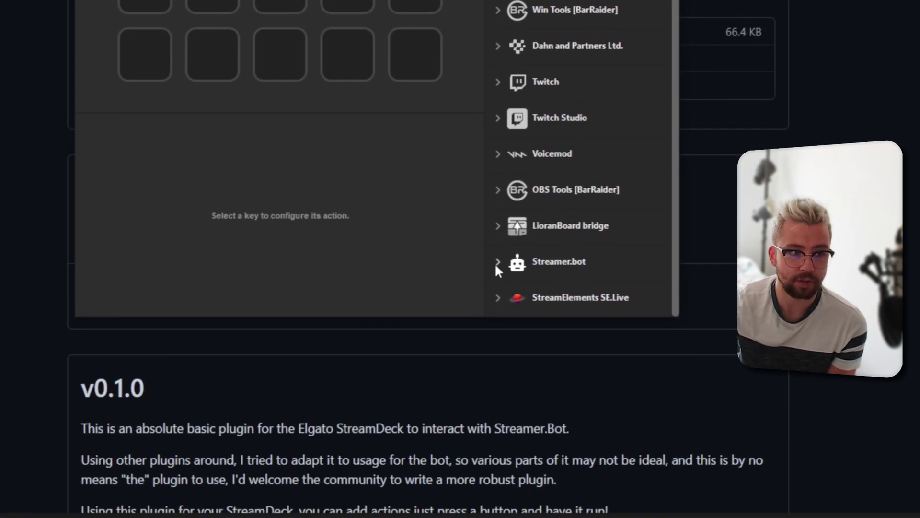
Place a Streamer.bot Action on the middle key of the bottom row and title it "test".
left_click(497, 263)
scroll(539, 258, "down", 1)
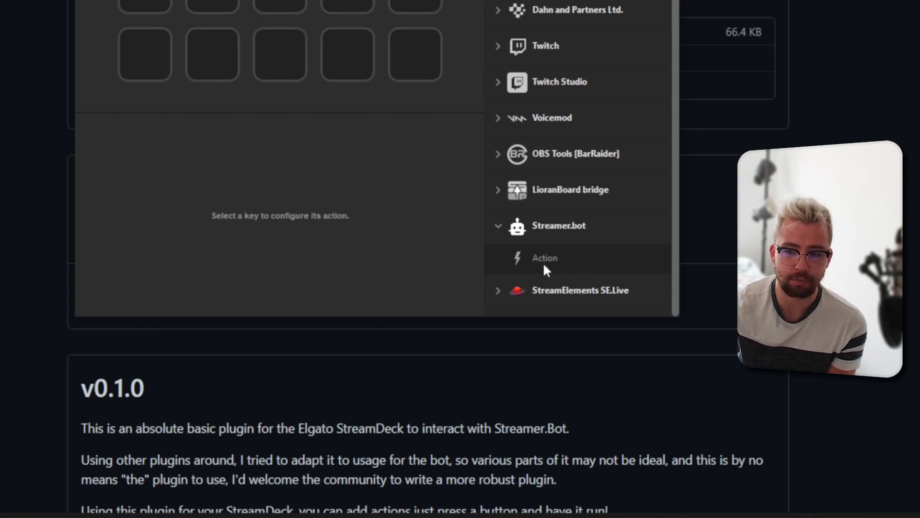
left_click_drag(553, 261, 272, 57)
left_click(249, 378)
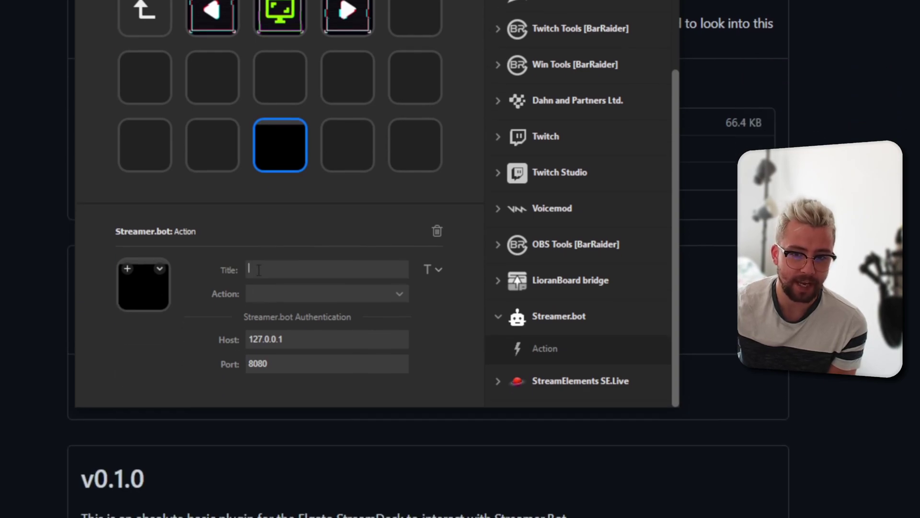
type("test")
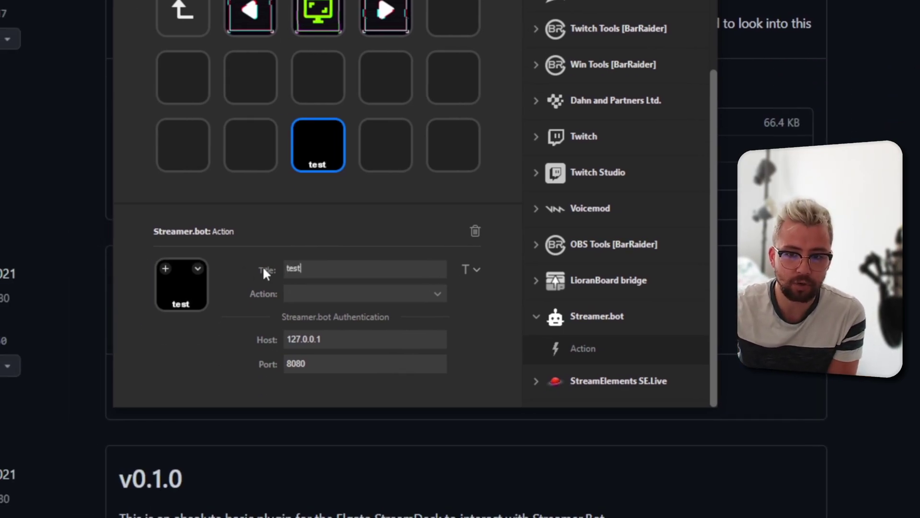
left_click(436, 259)
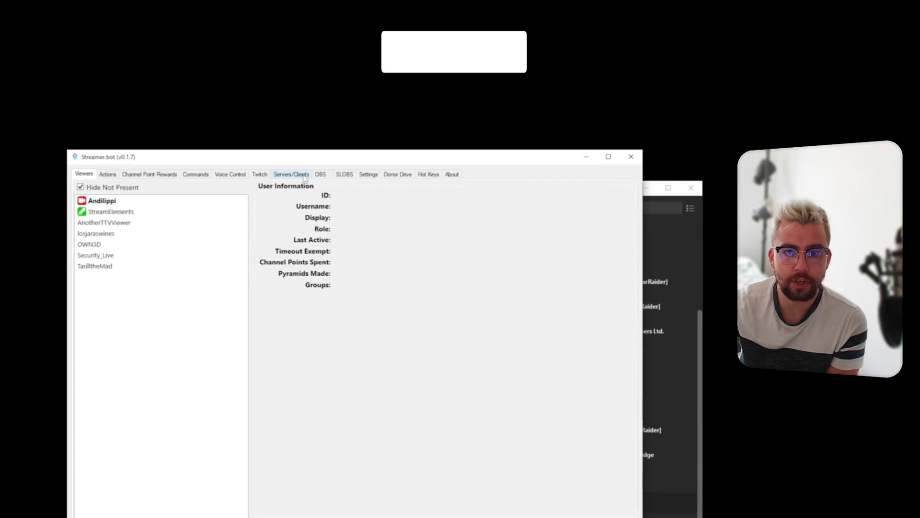
Check Streamer.bot's websocket server settings, and reselect the test key in Stream Deck to browse its available actions.
left_click(324, 138)
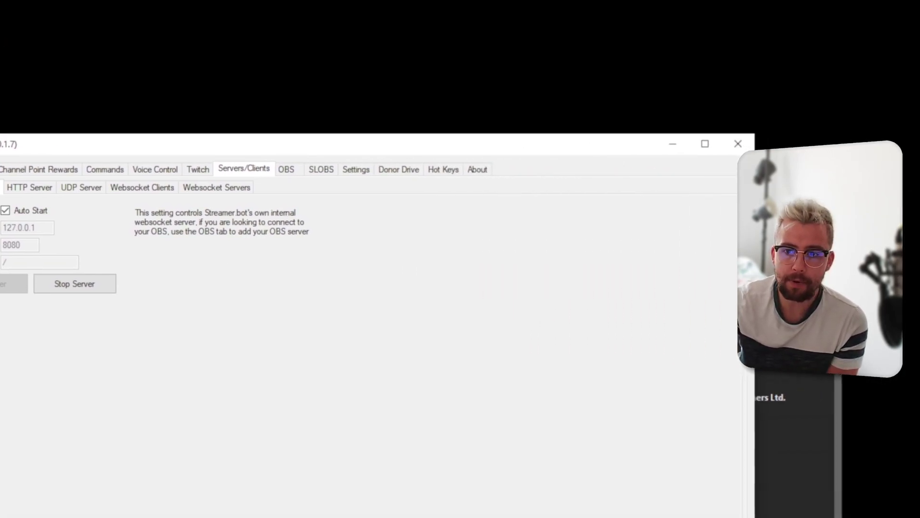
left_click(677, 273)
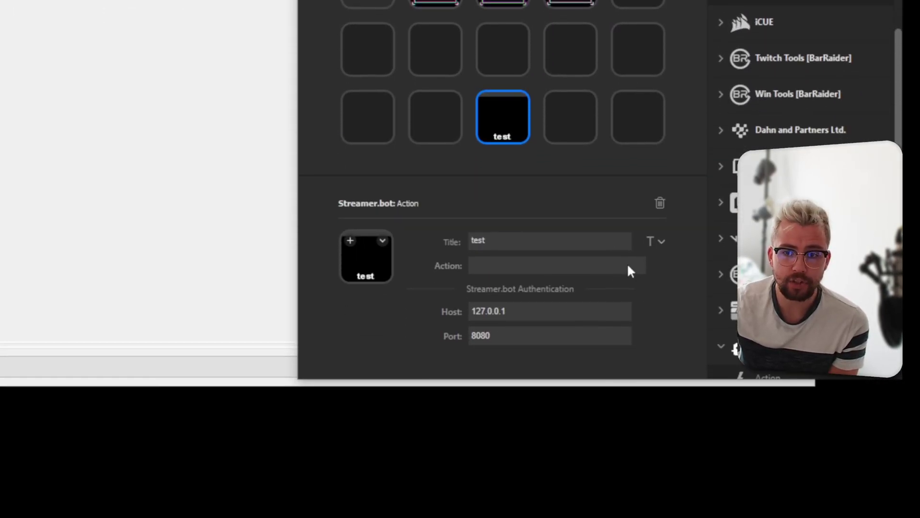
left_click(577, 130)
left_click(503, 132)
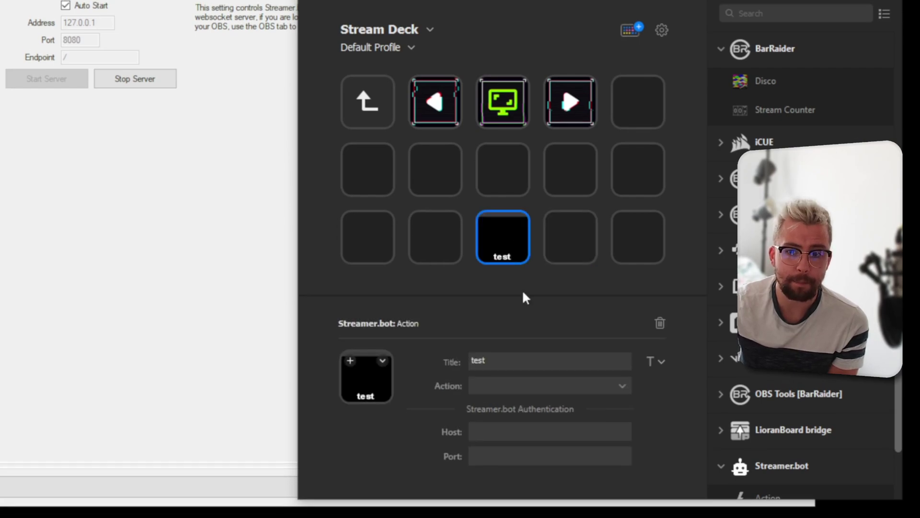
left_click(638, 277)
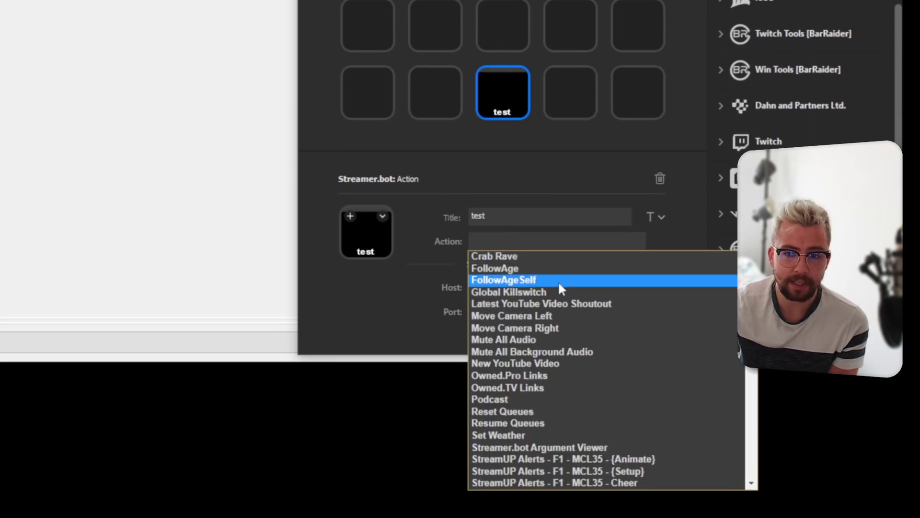
scroll(537, 369, "down", 10)
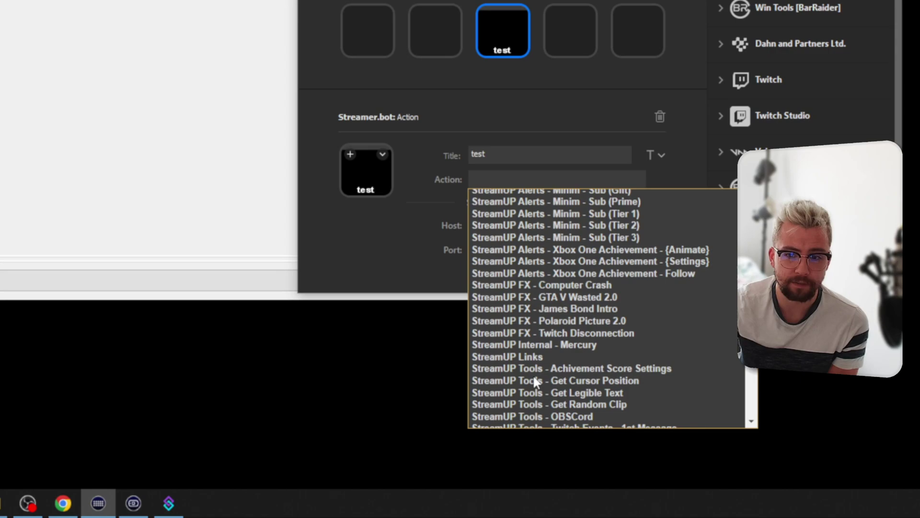
scroll(534, 379, "down", 10)
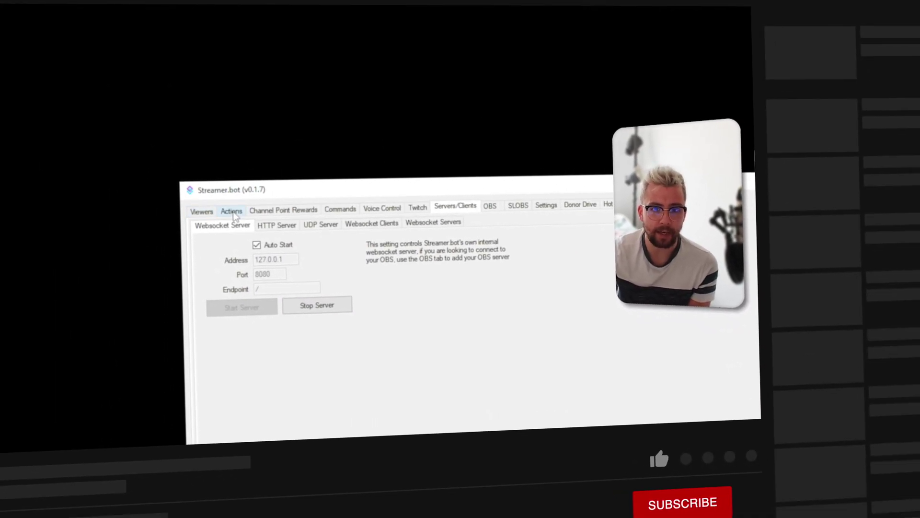
Create a new action named "test" in Streamer.bot.
left_click(220, 199)
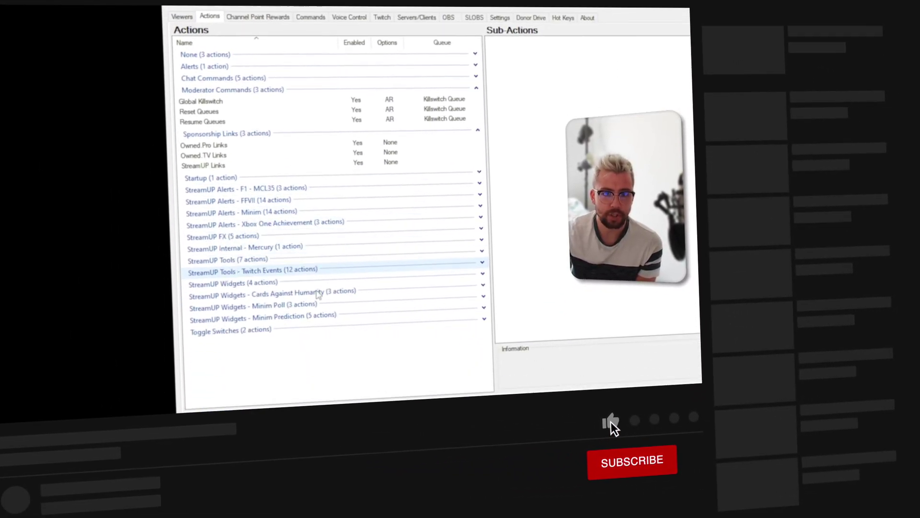
right_click(322, 216)
left_click(354, 218)
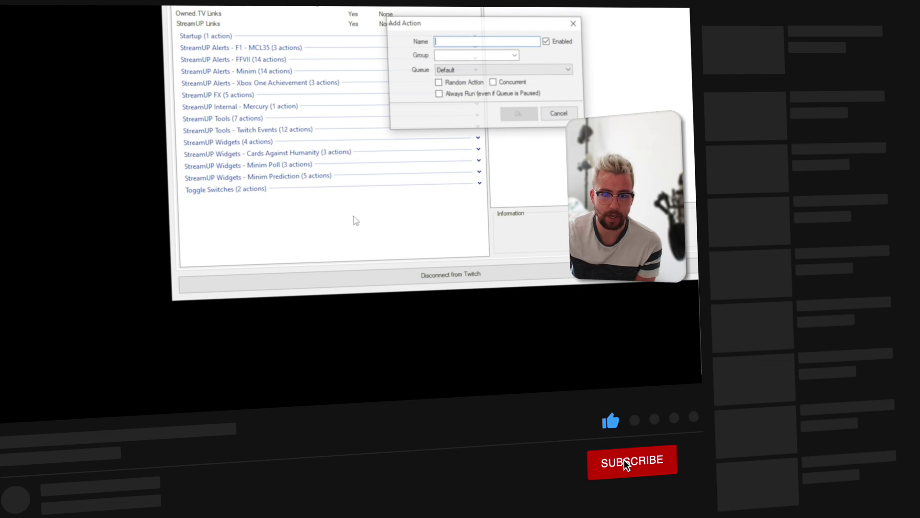
type("tes")
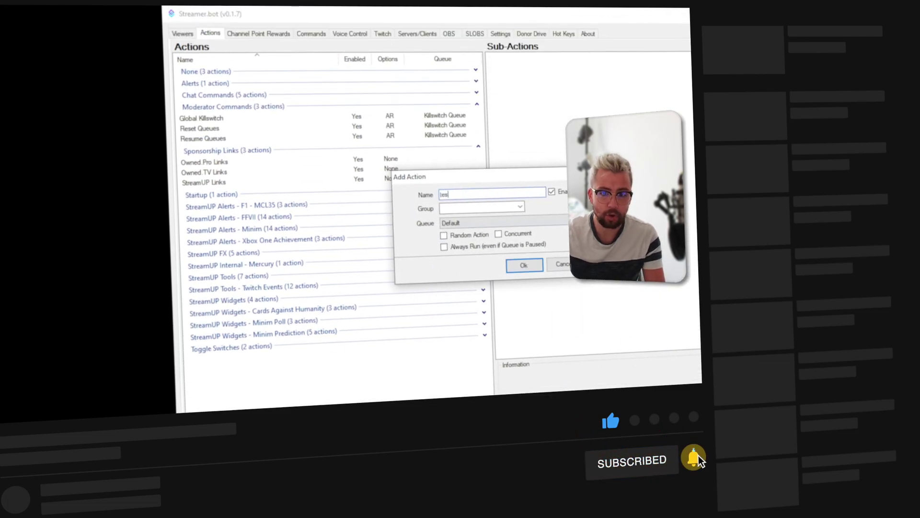
type("t")
key("Return")
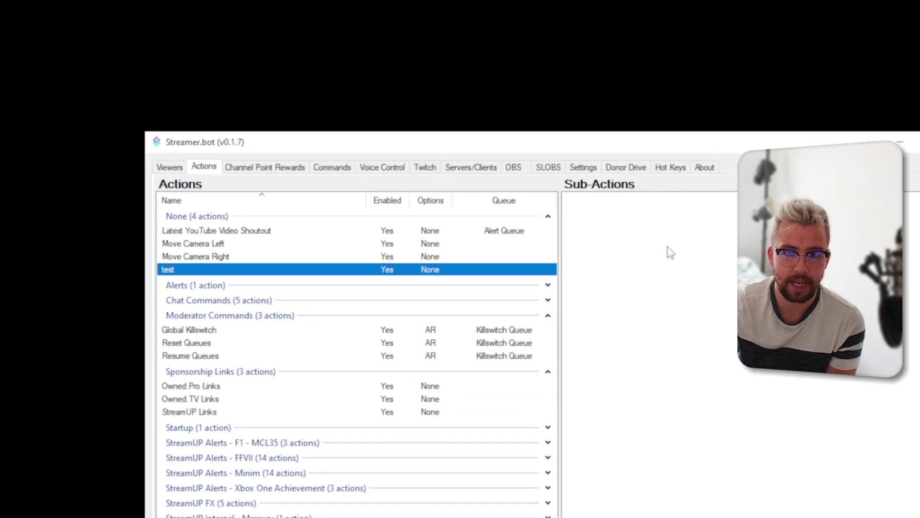
Add a Twitch Send Message to Channel sub-action to the test action with the message "This has been sent from my streamdeck".
left_click(643, 257)
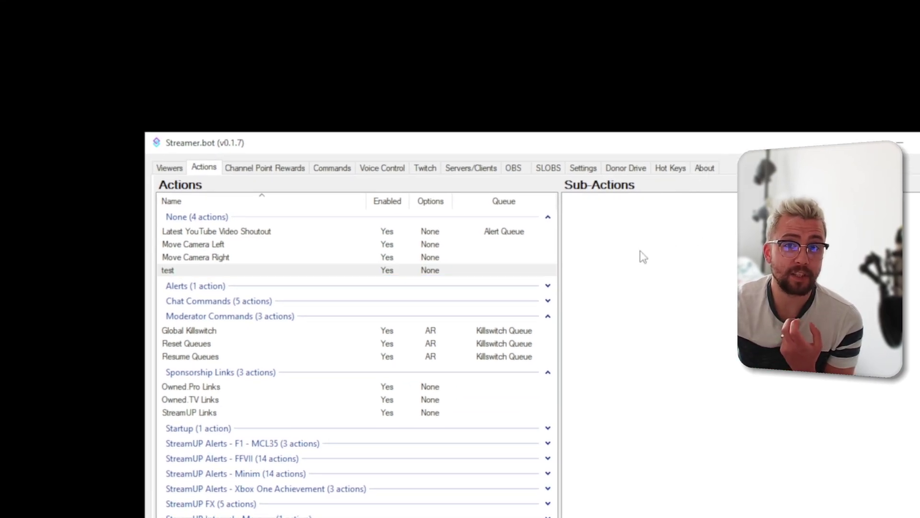
right_click(642, 257)
mouse_move(666, 259)
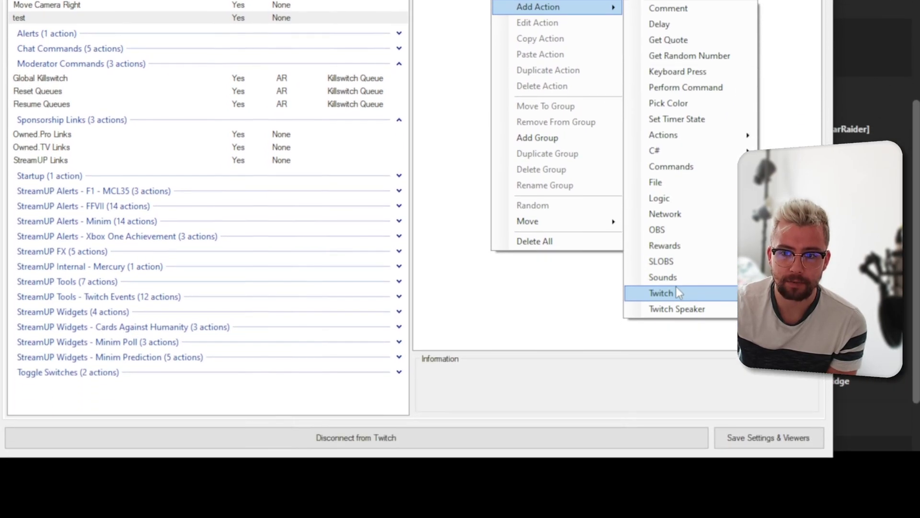
mouse_move(683, 278)
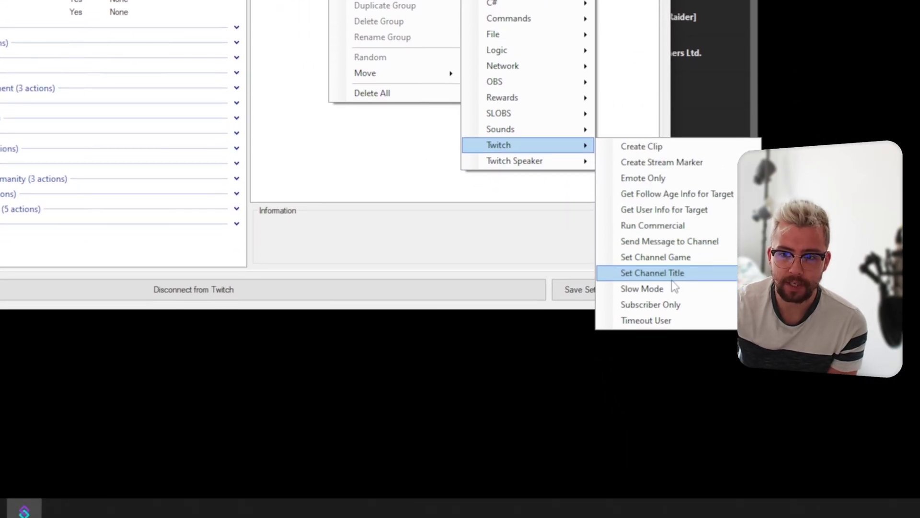
left_click(670, 247)
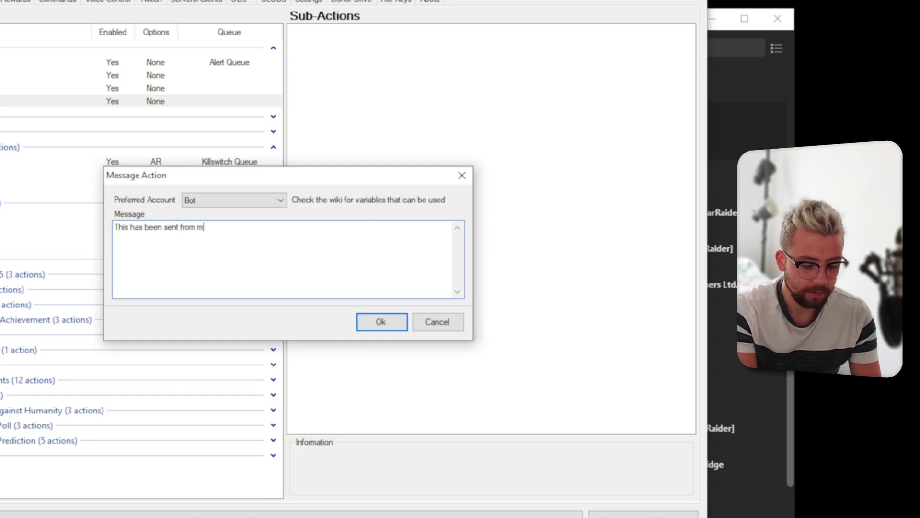
key("BackSpace")
key("BackSpace")
key("BackSpace")
type("eamdeck")
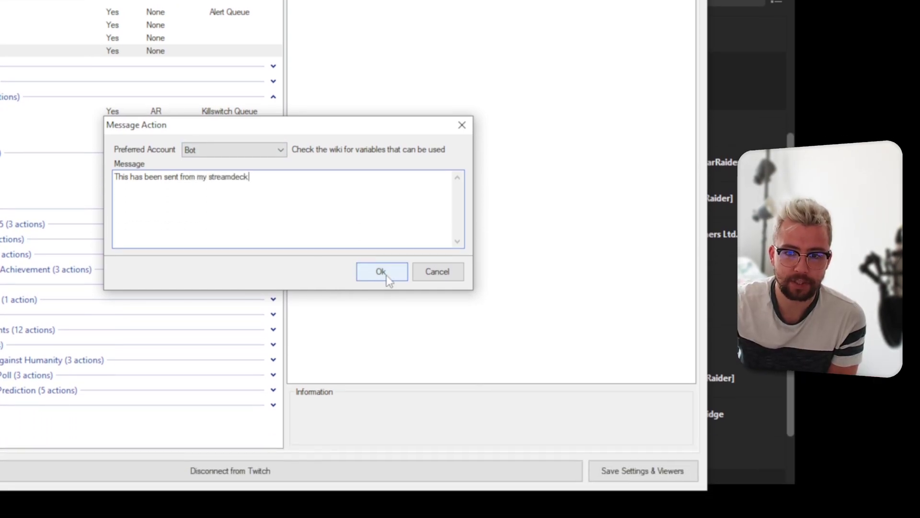
left_click(384, 325)
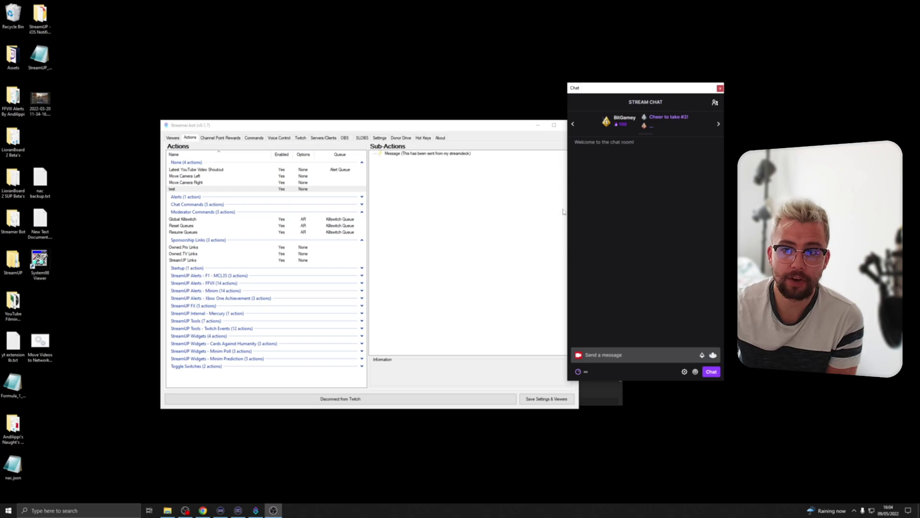
Switch to Stream Deck and assign the Streamer.bot action "test" to the test key.
left_click(597, 394)
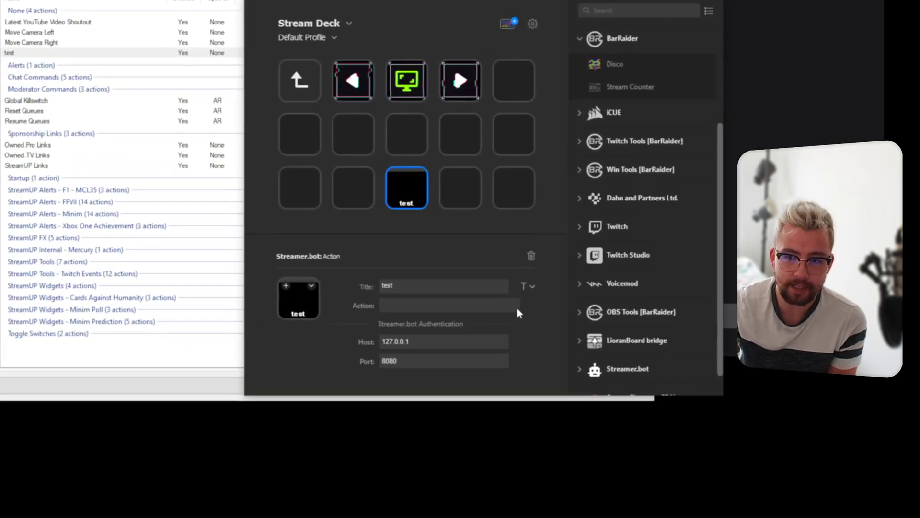
left_click(489, 349)
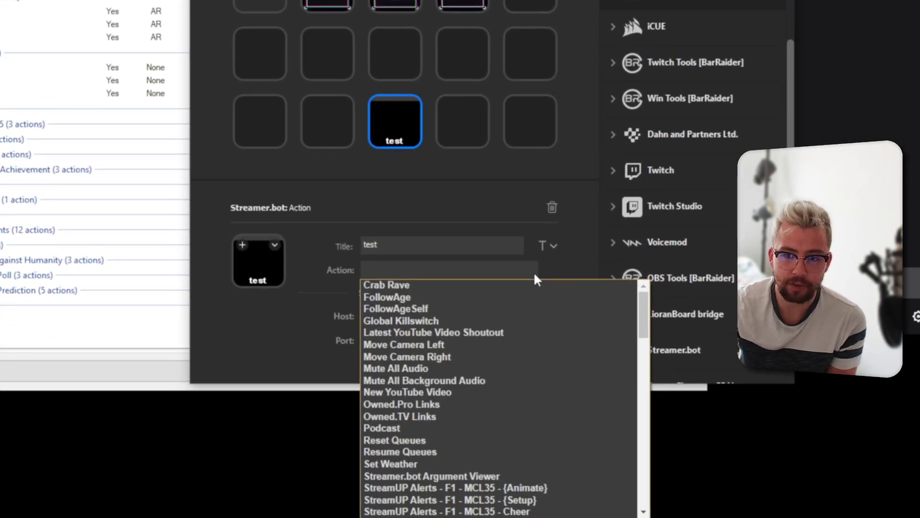
scroll(507, 287, "down", 15)
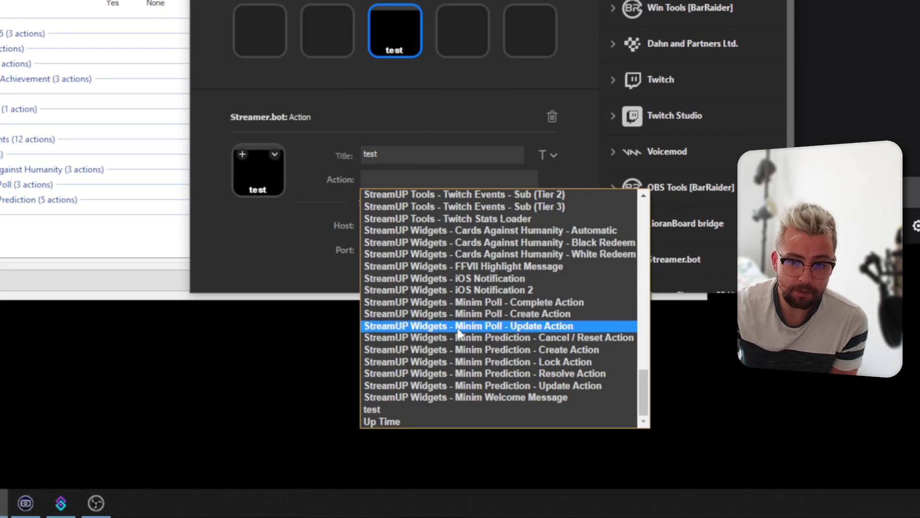
left_click(387, 409)
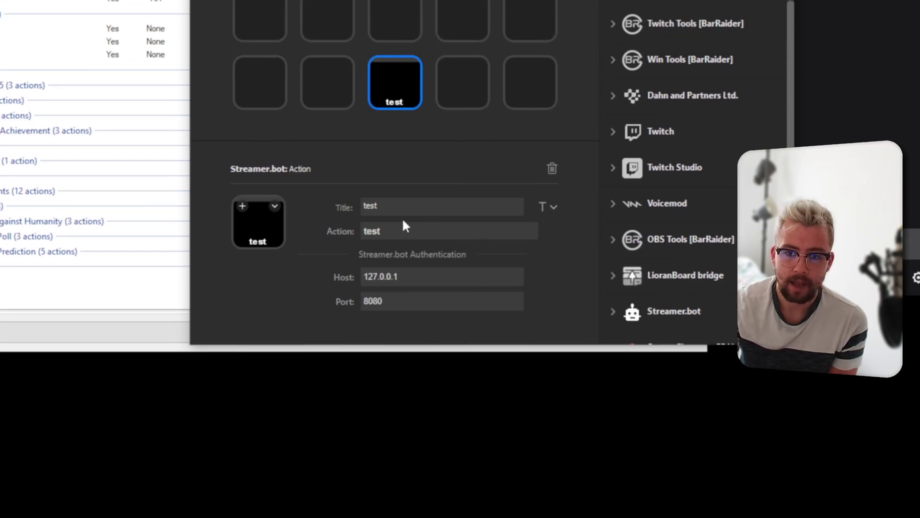